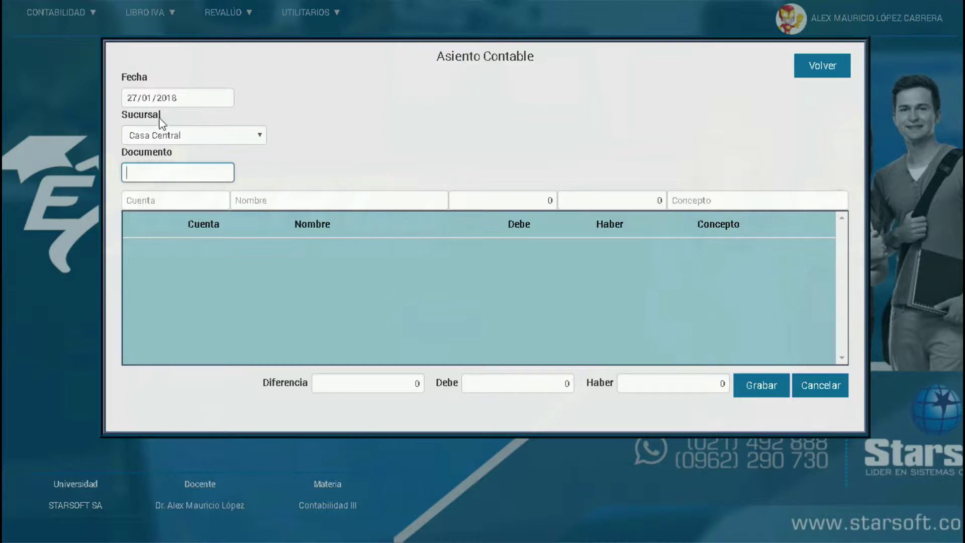
- Choose Casa Central as the branch for the journal entry
{"action": "left_click", "coordinate": [130, 97]}
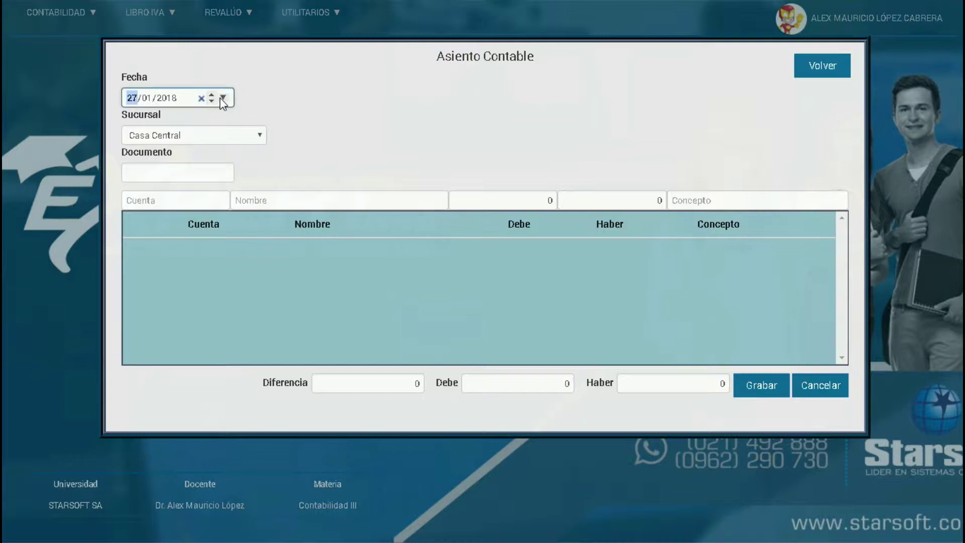
{"action": "left_click", "coordinate": [258, 137]}
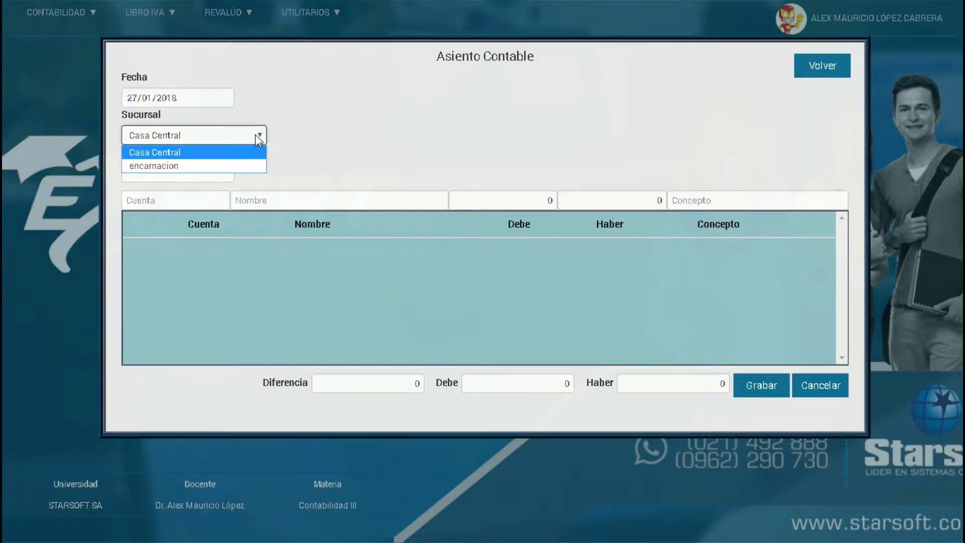
{"action": "left_click", "coordinate": [204, 153]}
{"action": "left_click", "coordinate": [172, 172]}
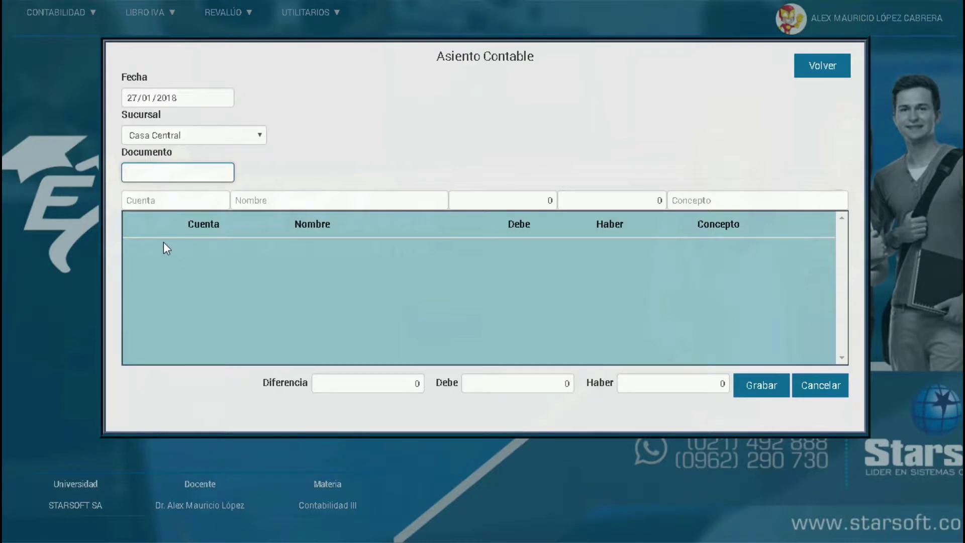
- Assign account 11123 Banco Cta Cte Me to the first line of the entry
{"action": "left_click", "coordinate": [153, 201]}
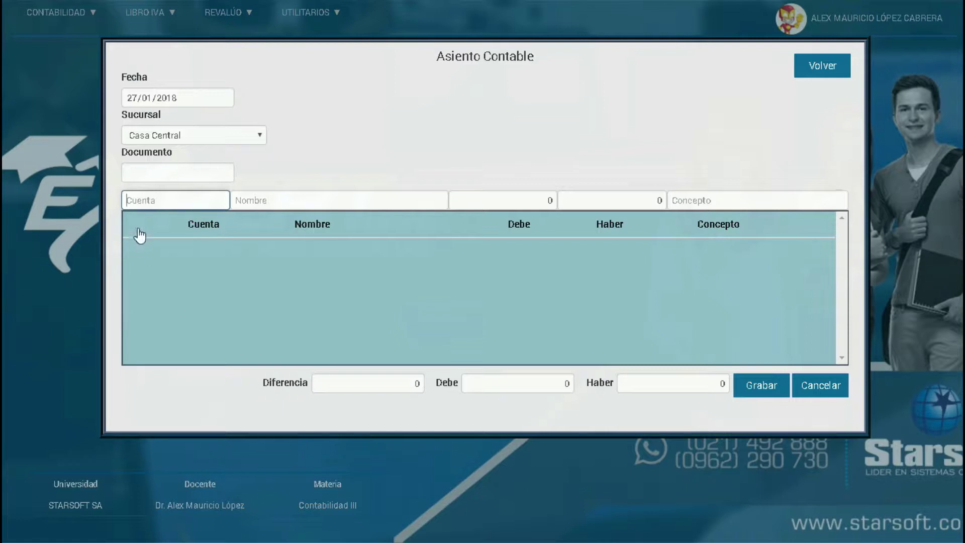
{"action": "left_click", "coordinate": [141, 201]}
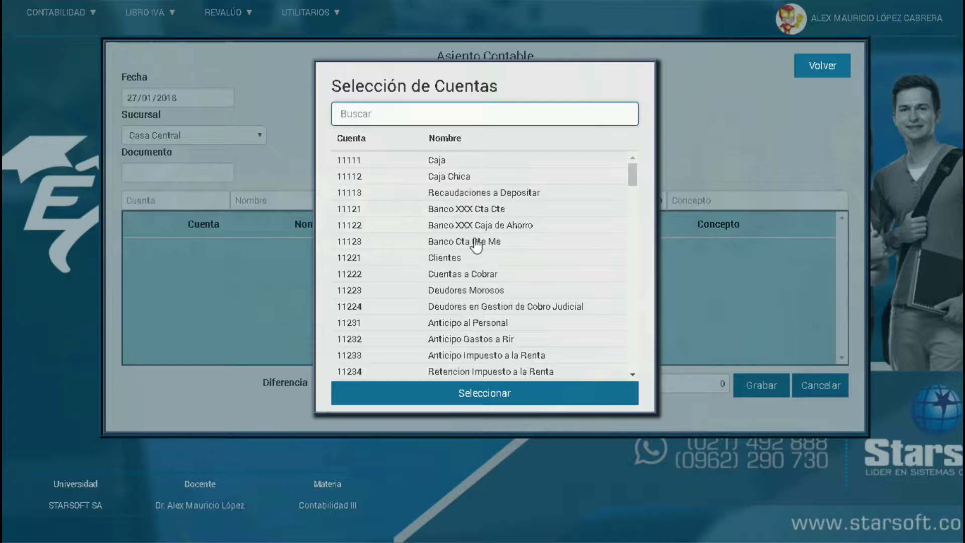
{"action": "left_click", "coordinate": [365, 245]}
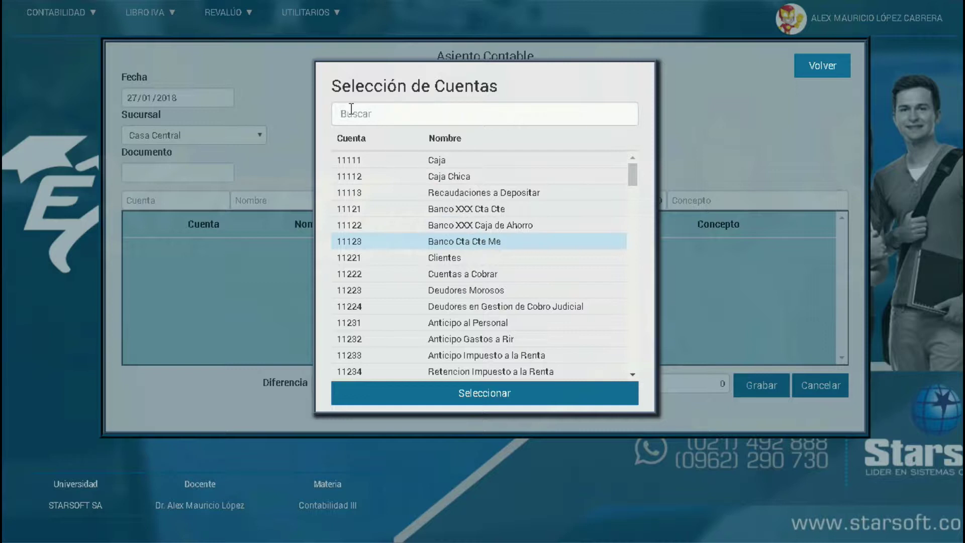
{"action": "left_click", "coordinate": [406, 113]}
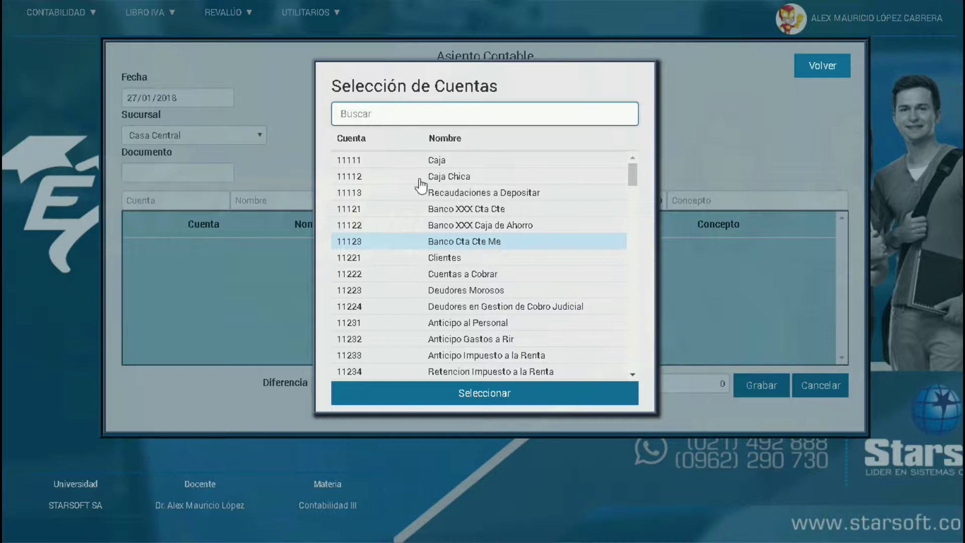
{"action": "left_click", "coordinate": [385, 244]}
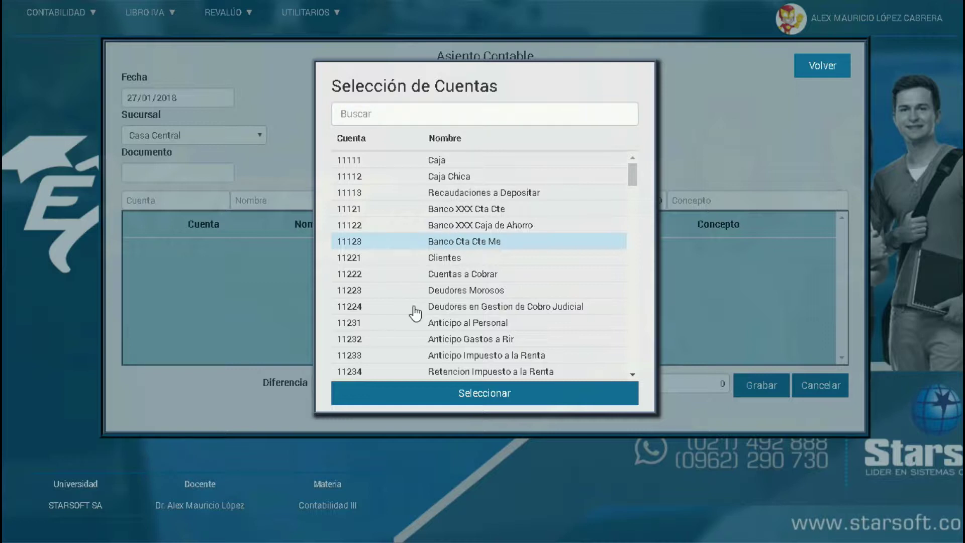
{"action": "left_click", "coordinate": [474, 394]}
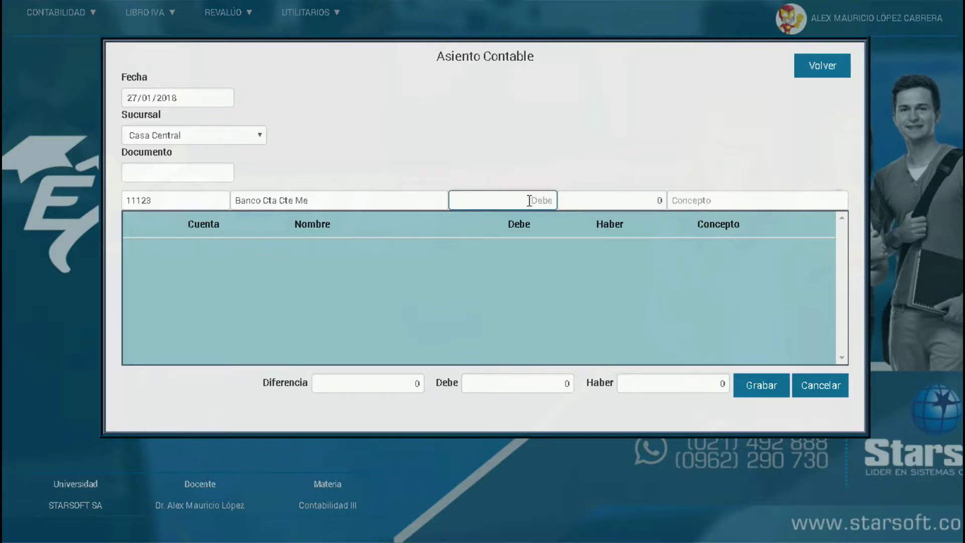
- Set the debit amount of the Banco Cta Cte Me line to 150.000
{"action": "key", "text": "Tab"}
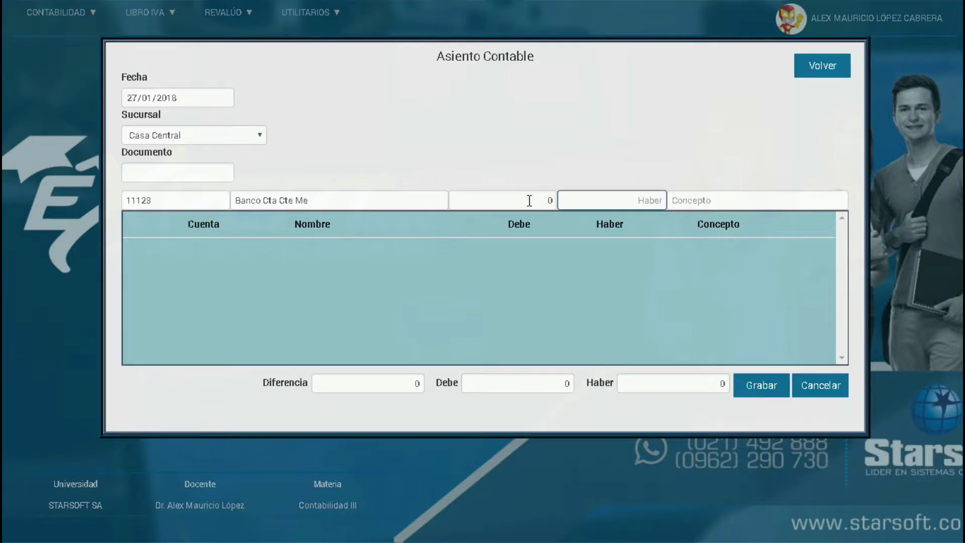
{"action": "left_click", "coordinate": [529, 200]}
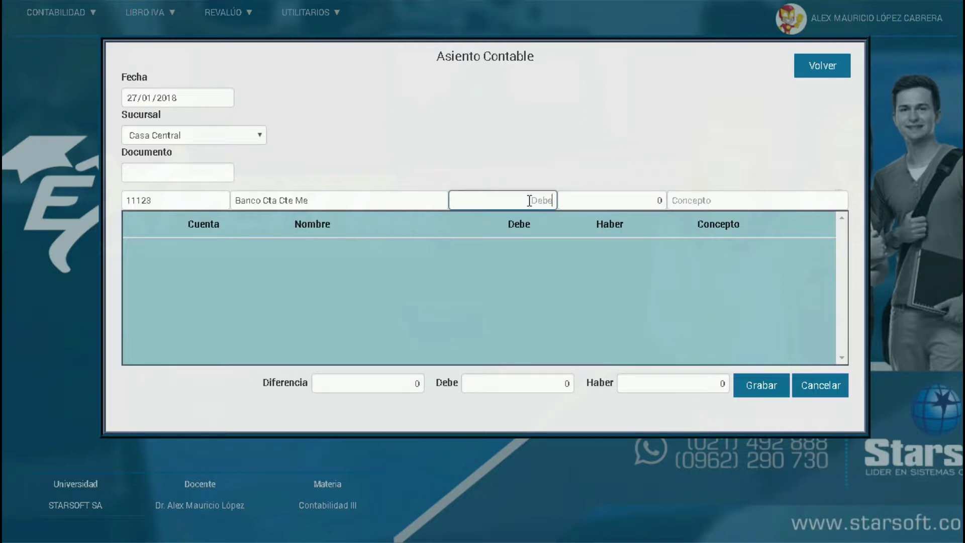
{"action": "type", "text": "50000"}
{"action": "key", "text": "Tab"}
{"action": "key", "text": "Tab"}
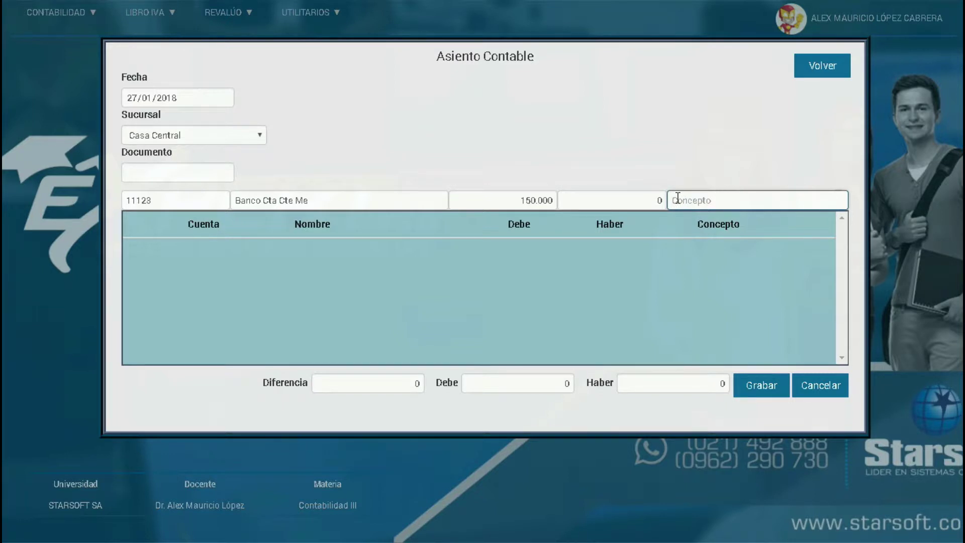
- Give the line the concept "deposito de recudacion" and add it to the entry
{"action": "type", "text": "depoisot"}
{"action": "key", "text": "BackSpace"}
{"action": "key", "text": "BackSpace"}
{"action": "key", "text": "BackSpace"}
{"action": "type", "text": "sito de recup"}
{"action": "key", "text": "BackSpace"}
{"action": "key", "text": "BackSpace"}
{"action": "type", "text": "udacion"}
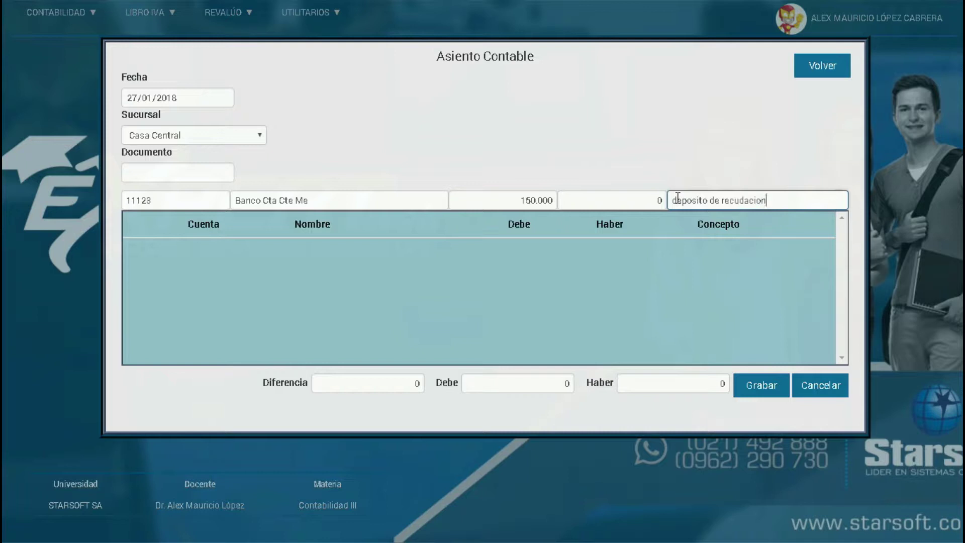
{"action": "key", "text": "Return"}
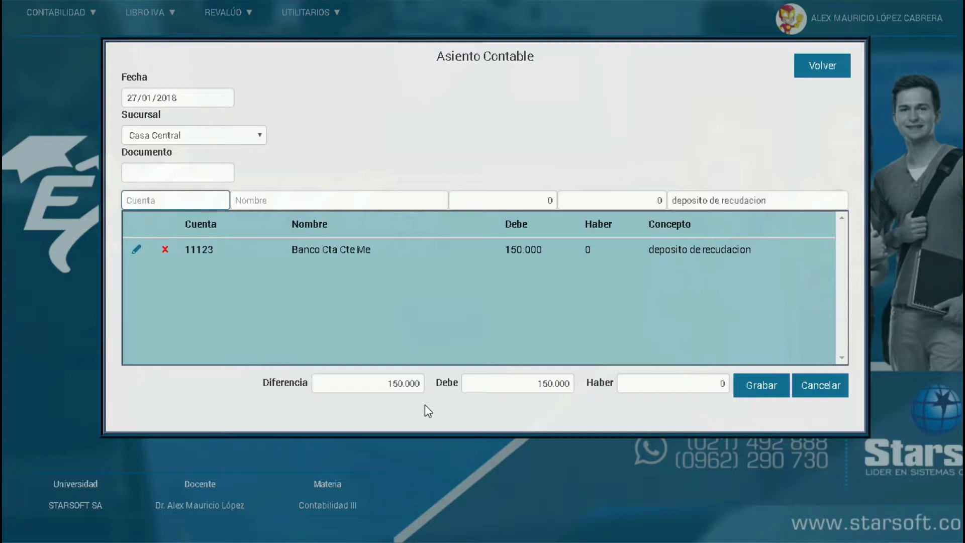
- Add a second line for account 11113 Recaudaciones a Depositar with a credit of 150.000 and the same concept
{"action": "left_click", "coordinate": [131, 200]}
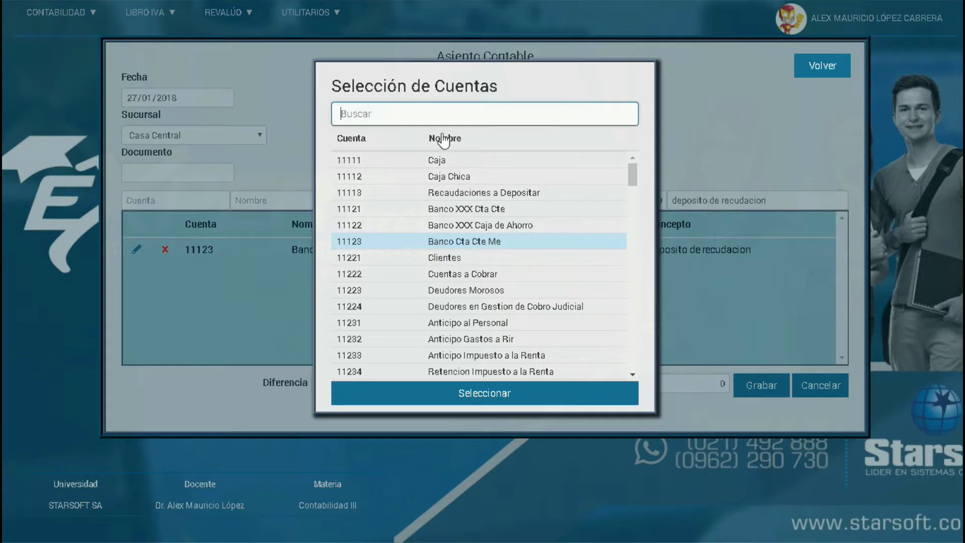
{"action": "left_click", "coordinate": [395, 197]}
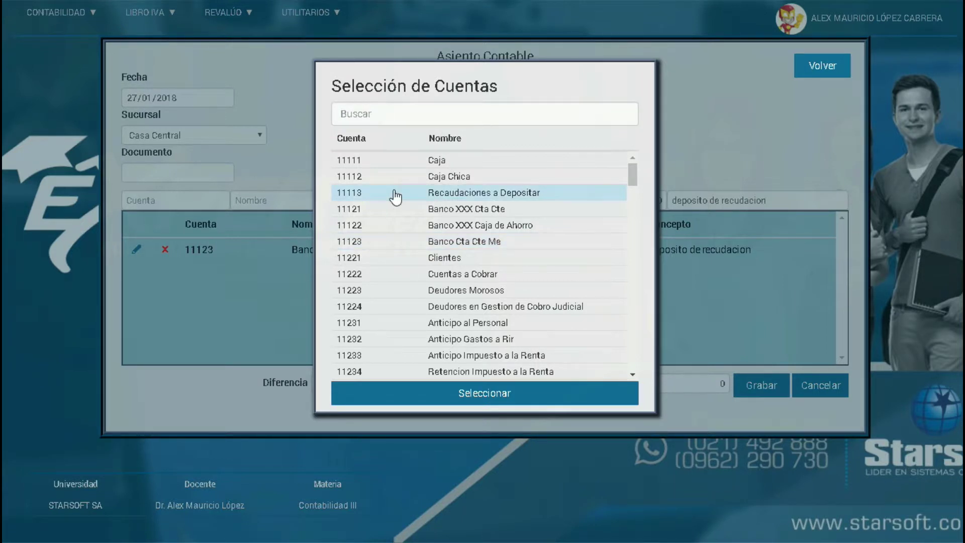
{"action": "left_click", "coordinate": [476, 400]}
{"action": "key", "text": "Tab"}
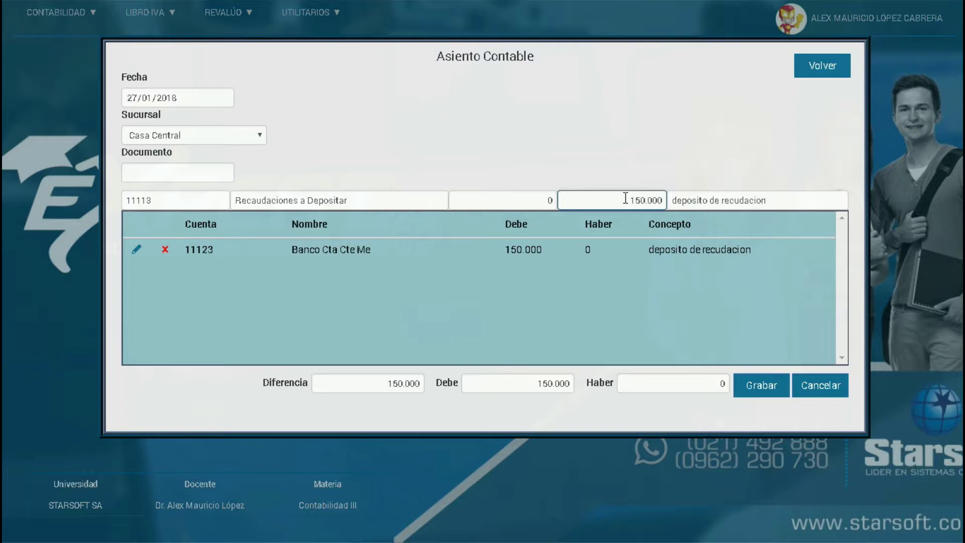
{"action": "key", "text": "Tab"}
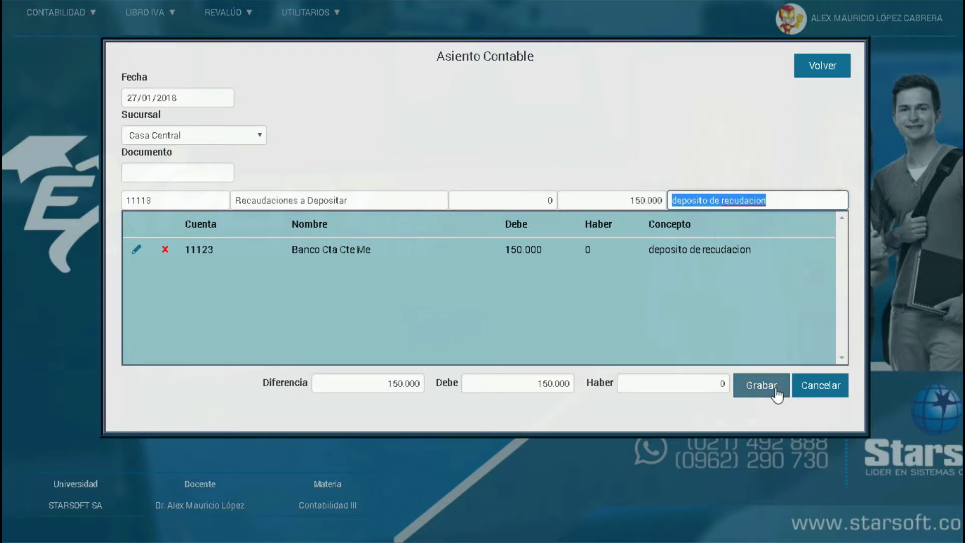
{"action": "key", "text": "Return"}
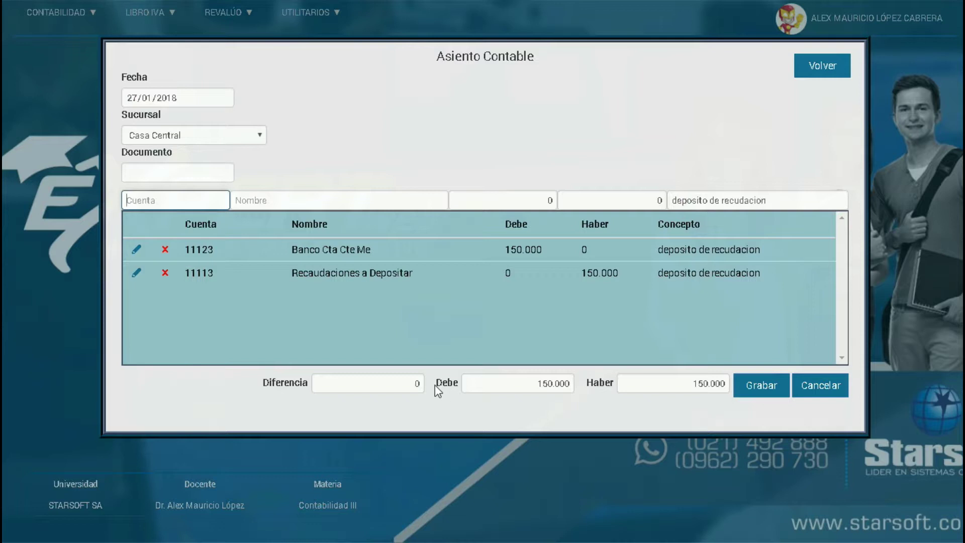
- Save the journal entry and check it on the last page of the journal entries list before leaving the list
{"action": "left_click", "coordinate": [757, 392]}
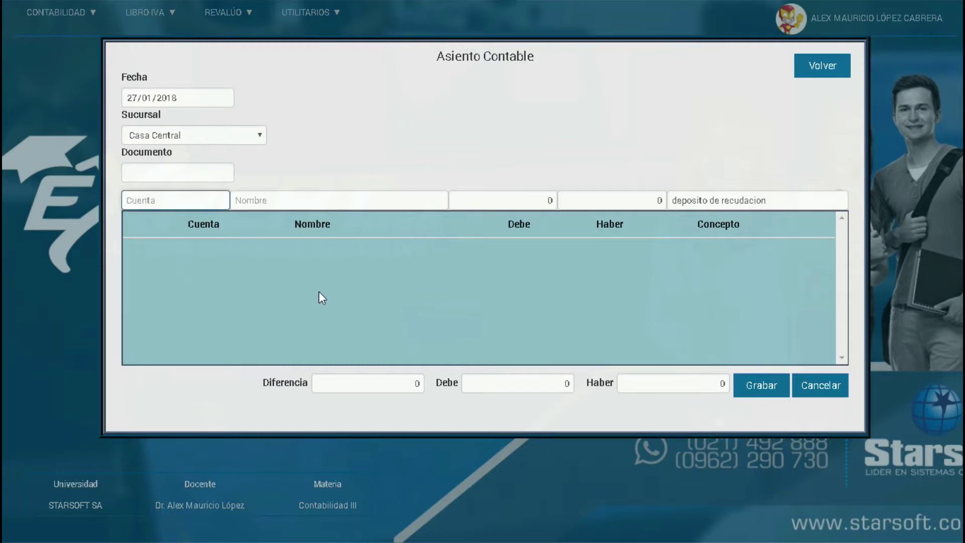
{"action": "left_click", "coordinate": [814, 386]}
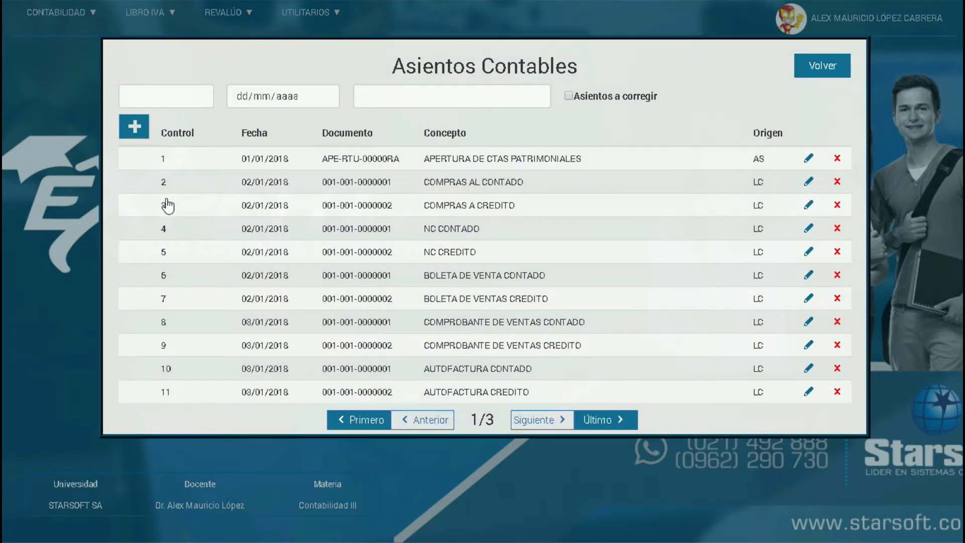
{"action": "left_click", "coordinate": [599, 426]}
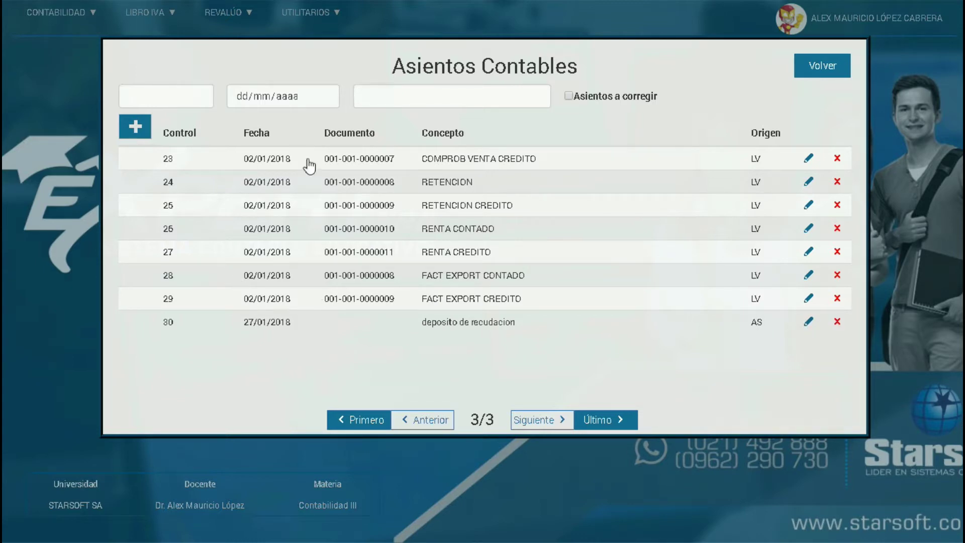
{"action": "left_click", "coordinate": [822, 67]}
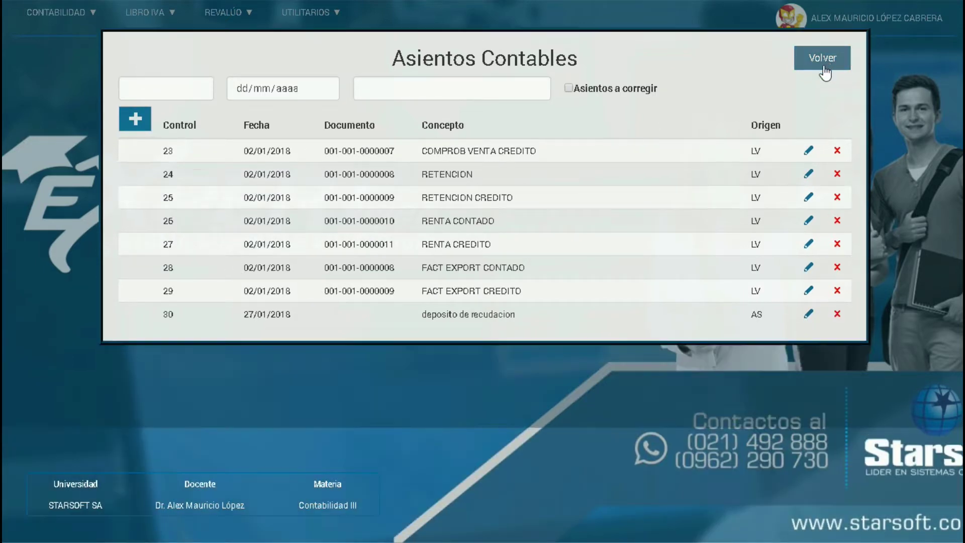